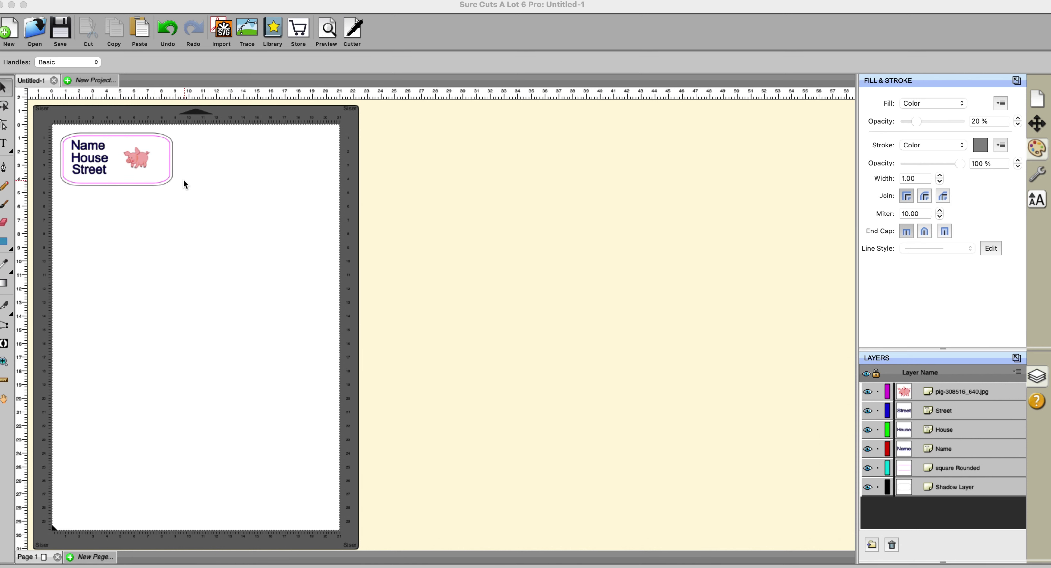
Check the data source assigned to the rounded square, and review the label data in the Revised Test spreadsheet.
{"action": "left_click", "coordinate": [166, 181]}
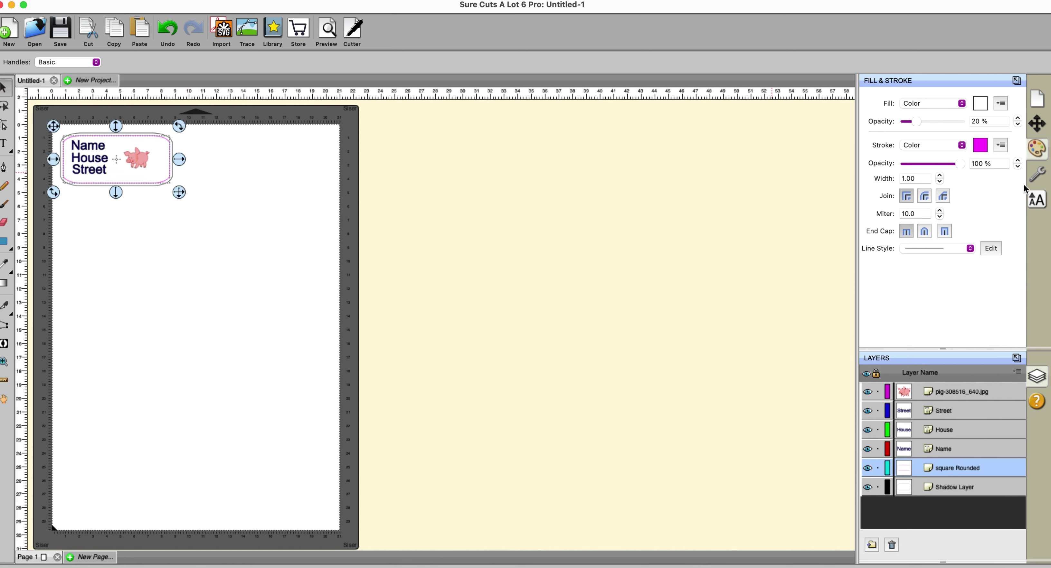
{"action": "left_click", "coordinate": [1036, 176]}
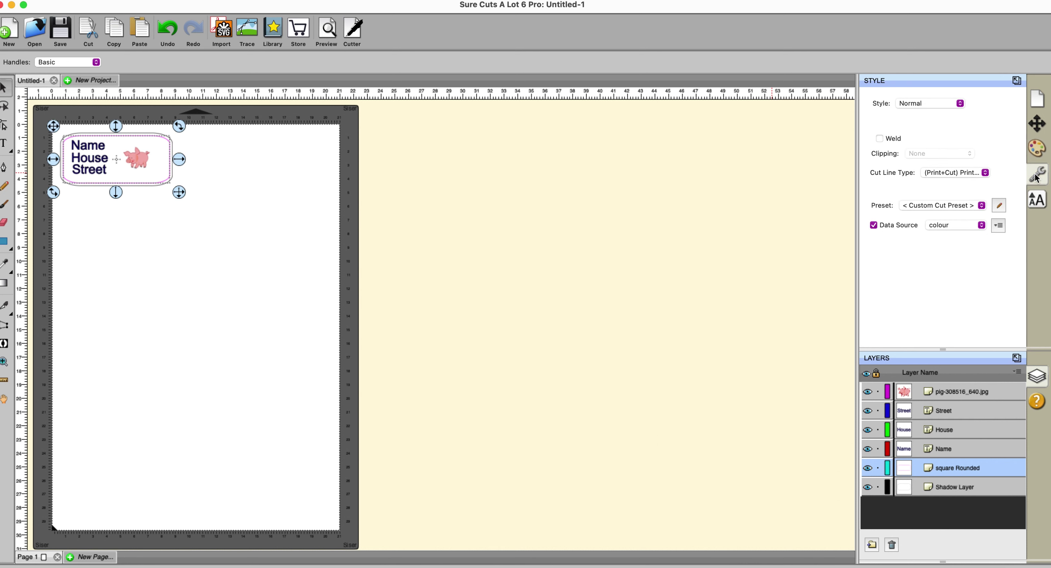
{"action": "left_click", "coordinate": [694, 275]}
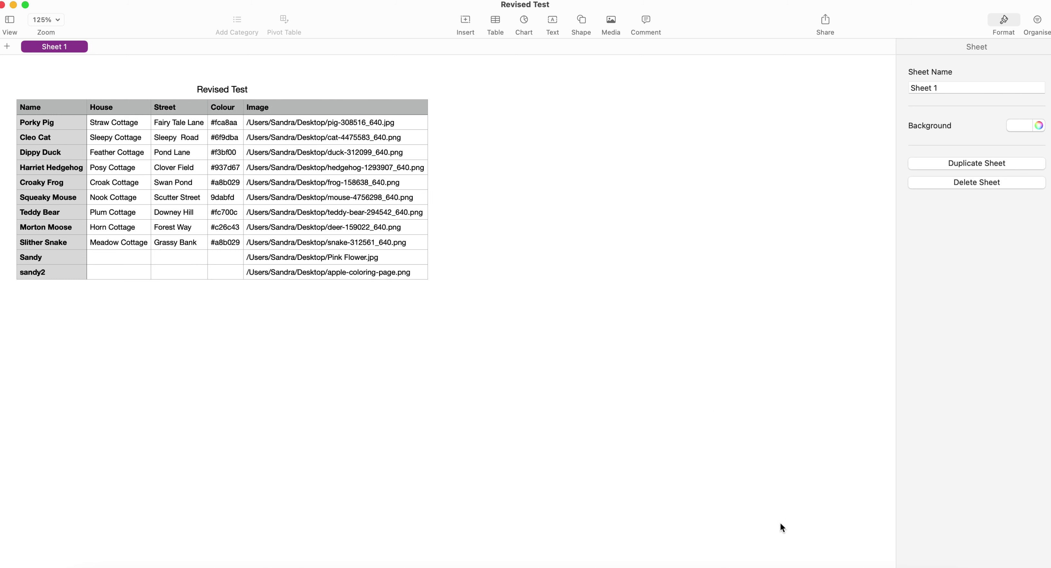
{"action": "left_click", "coordinate": [720, 566]}
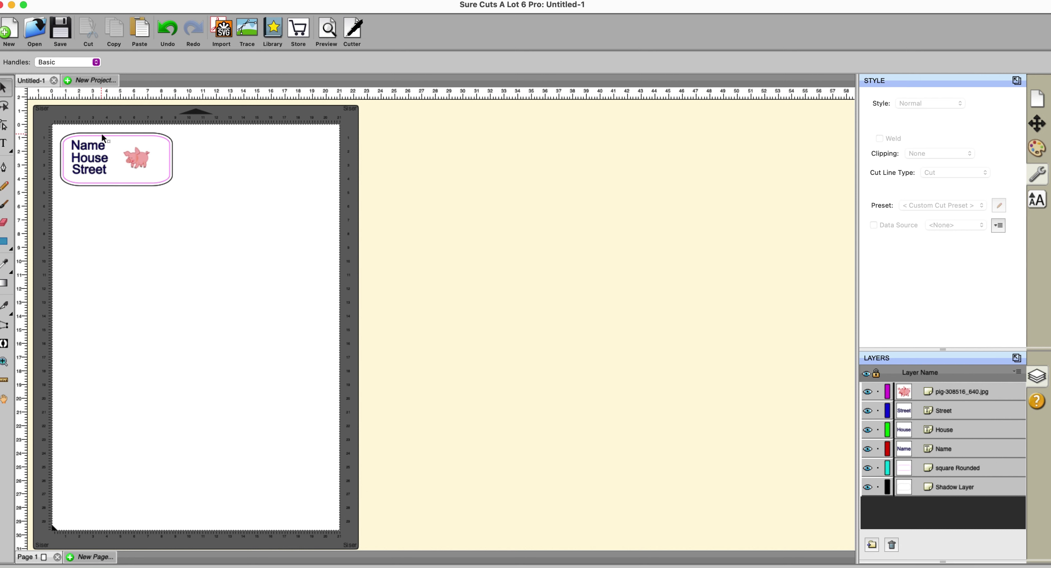
Open the data source editor from the Name text and choose Revised Test.csv as the file.
{"action": "left_click", "coordinate": [86, 135]}
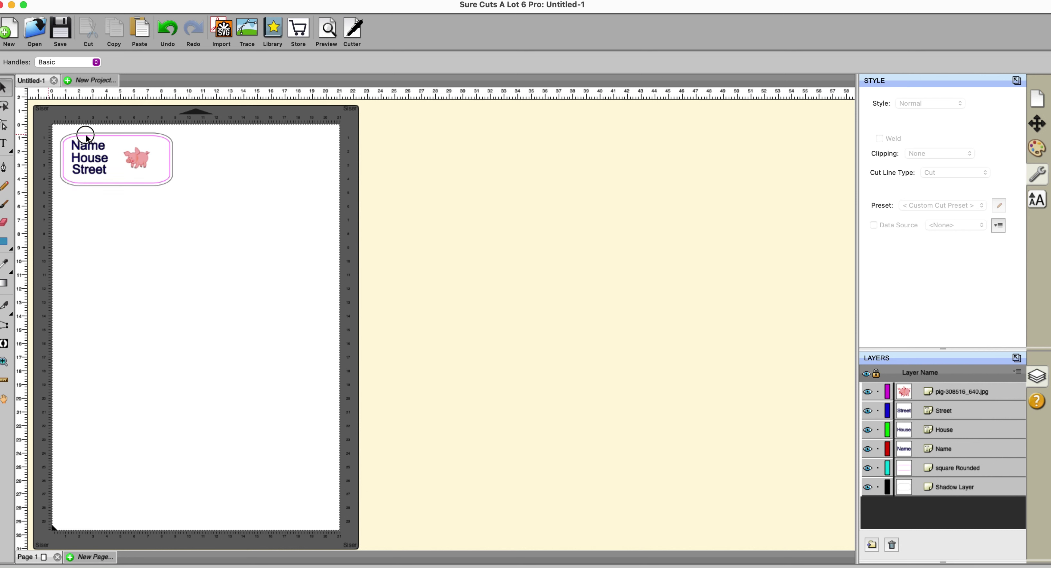
{"action": "left_click_drag", "start_coordinate": [86, 138], "coordinate": [117, 157]}
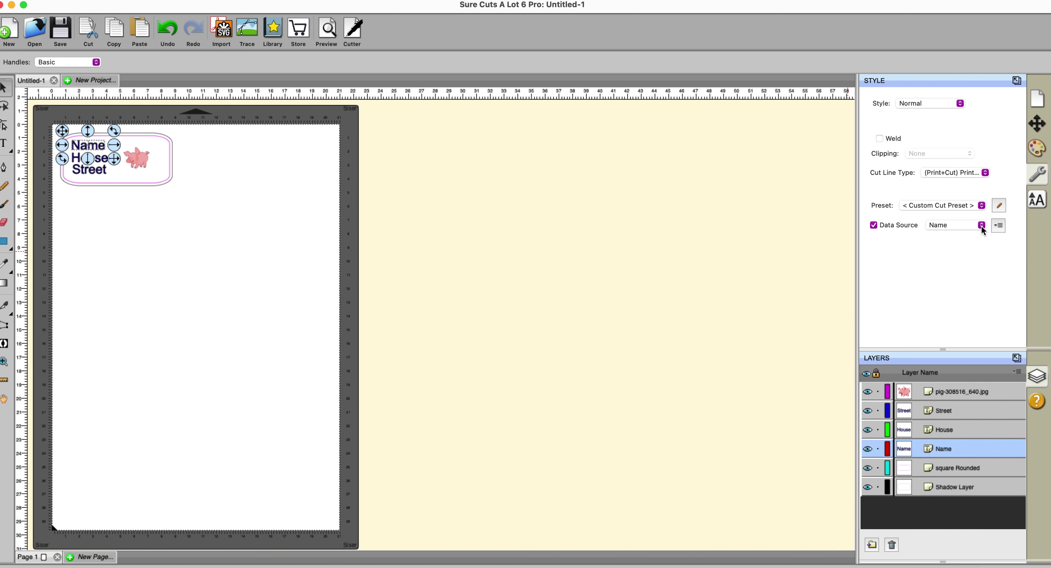
{"action": "left_click", "coordinate": [1000, 226]}
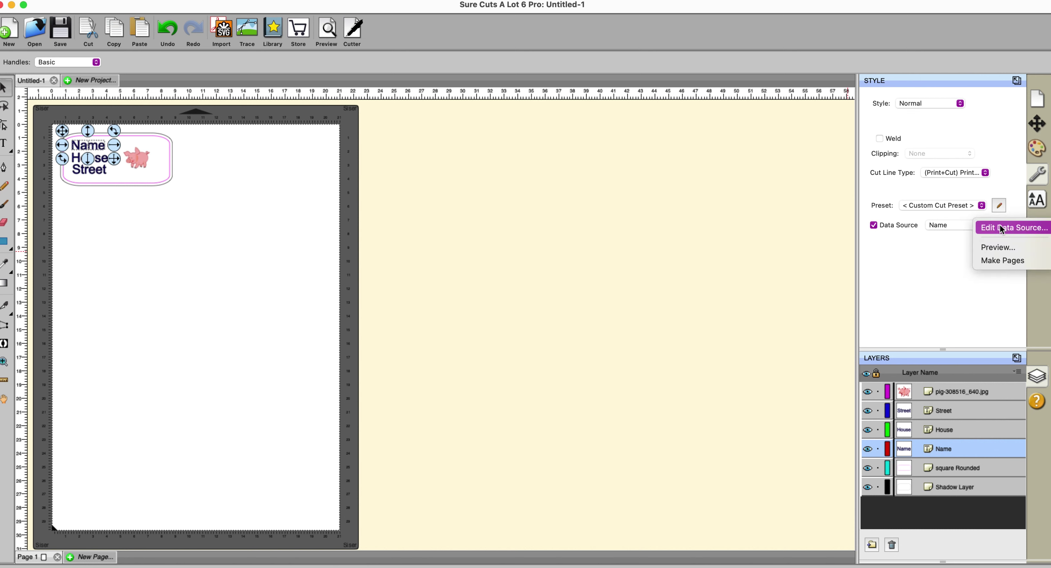
{"action": "left_click", "coordinate": [1002, 230]}
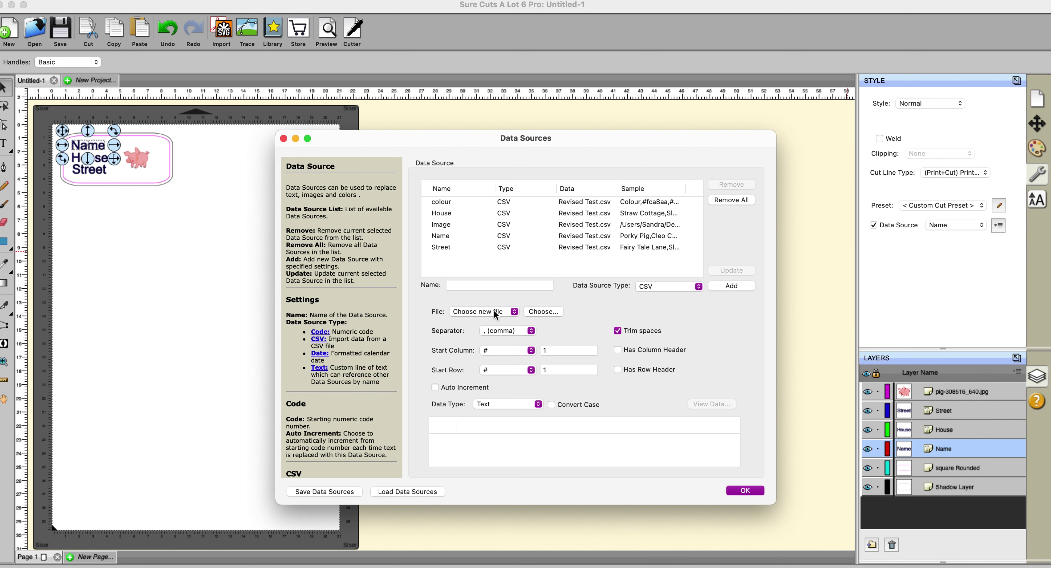
{"action": "left_click", "coordinate": [515, 311]}
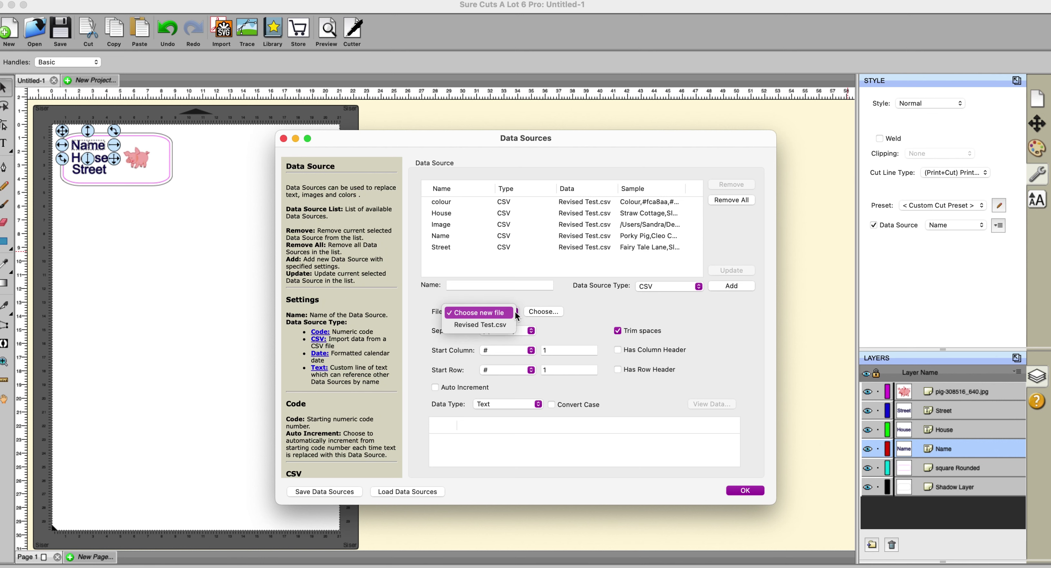
{"action": "left_click", "coordinate": [473, 324]}
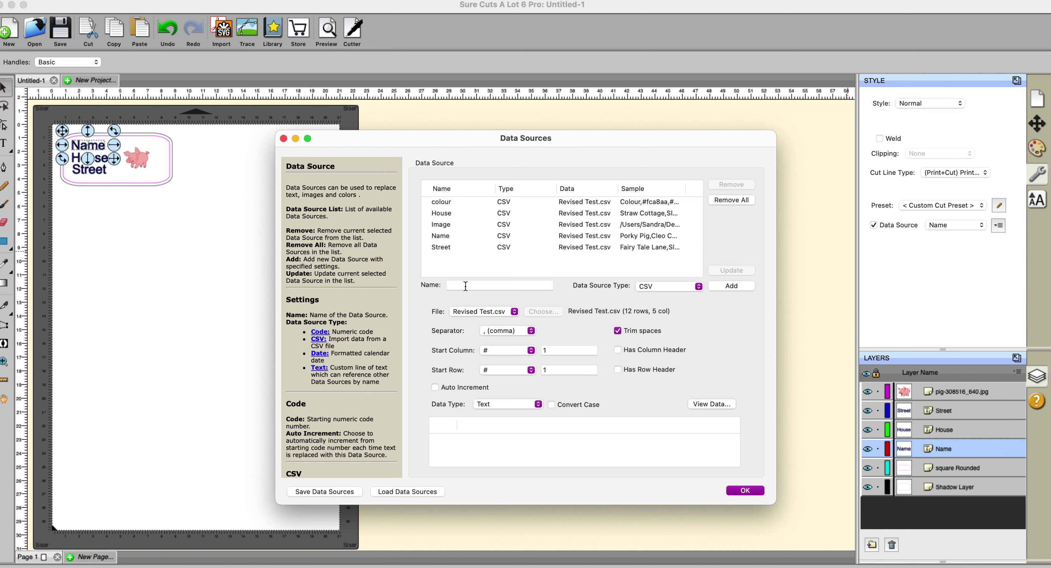
Review the Name data source's settings, the CSV data it draws on and the available data types.
{"action": "left_click", "coordinate": [446, 234]}
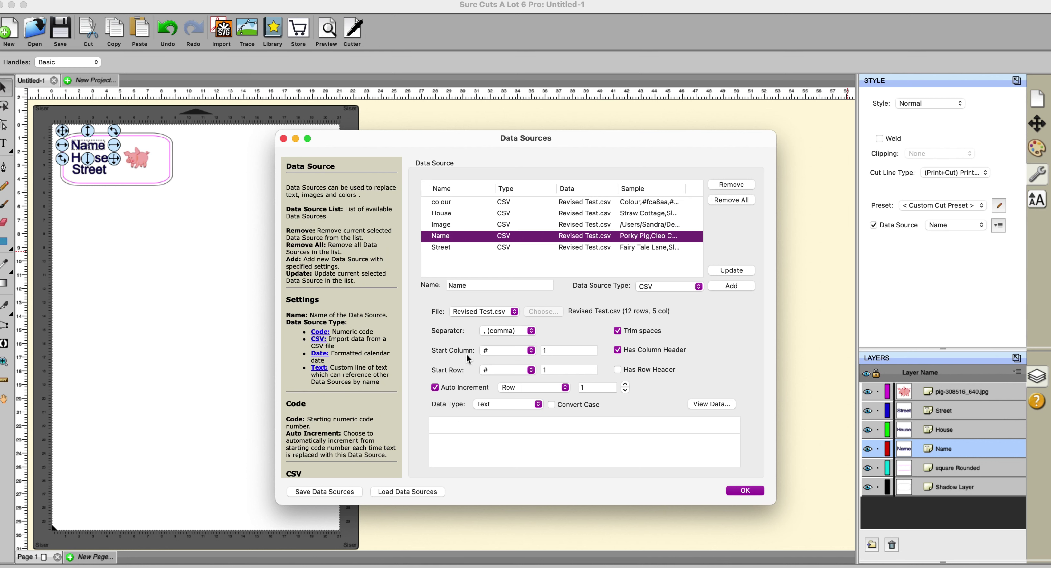
{"action": "left_click", "coordinate": [721, 404]}
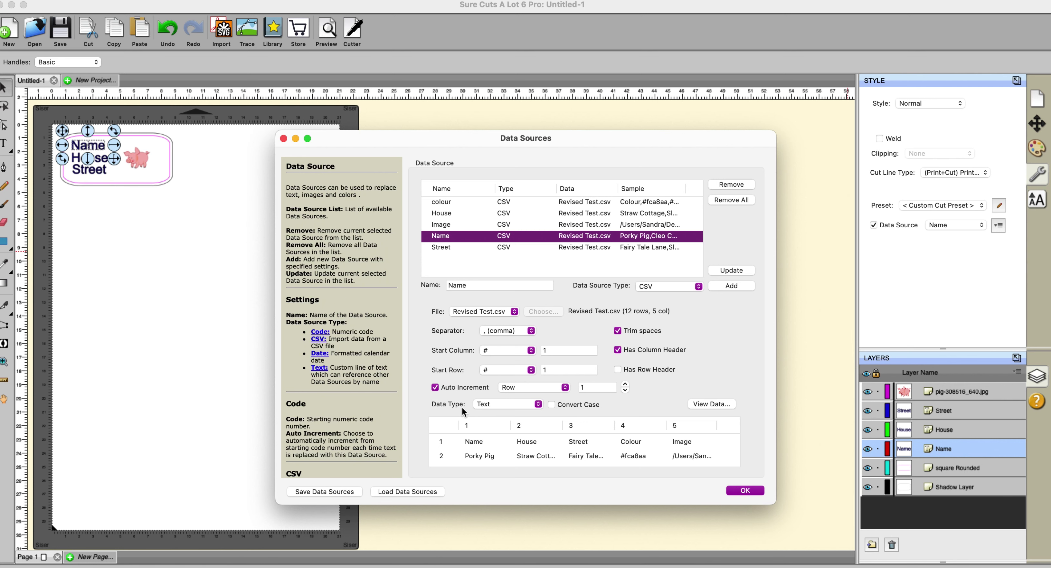
{"action": "left_click", "coordinate": [538, 406]}
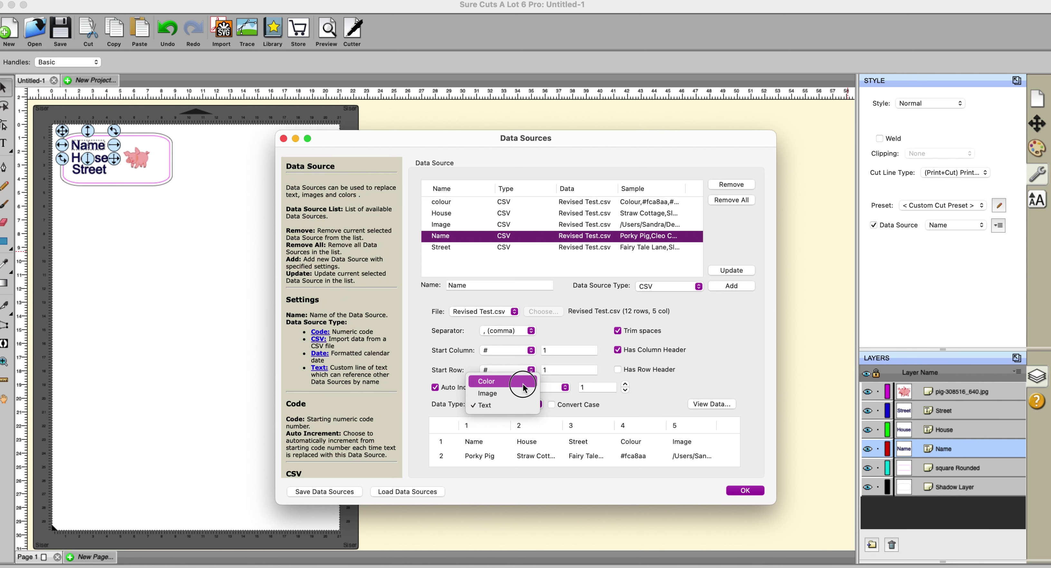
{"action": "left_click", "coordinate": [529, 404]}
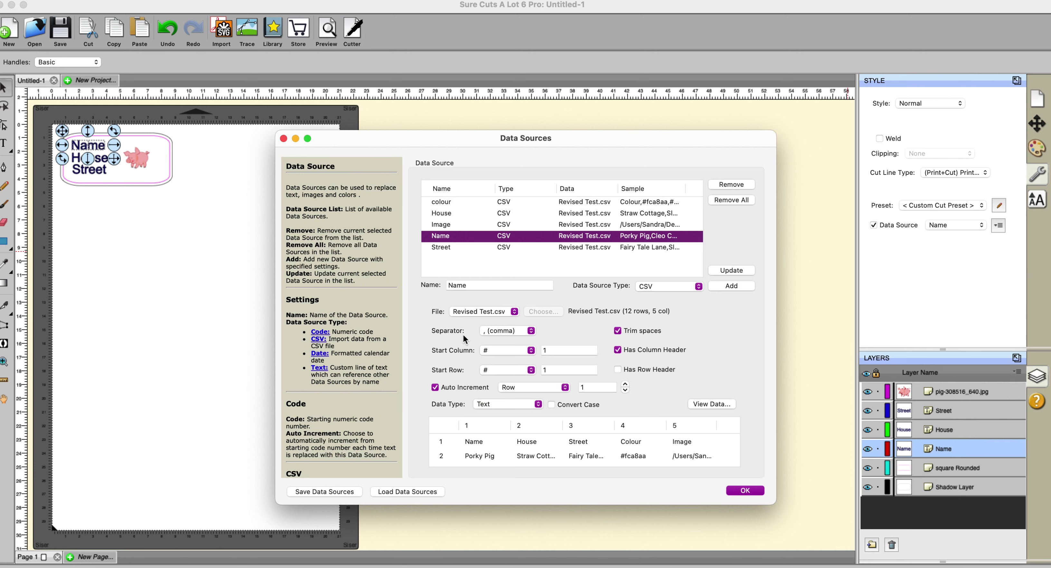
Review the settings of the colour and Image data sources with the CSV data, and close the editor.
{"action": "left_click", "coordinate": [446, 203]}
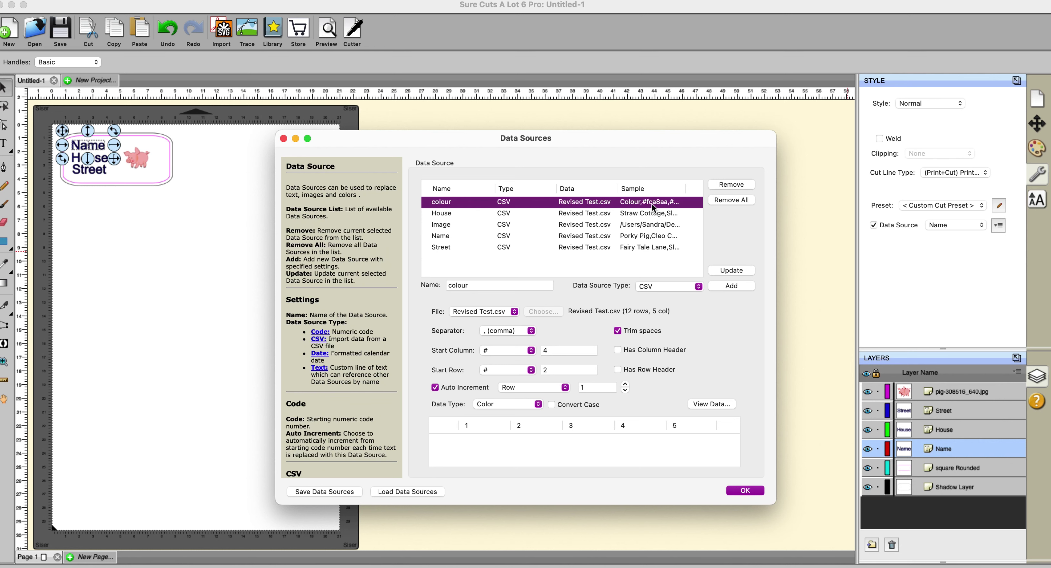
{"action": "left_click", "coordinate": [446, 225]}
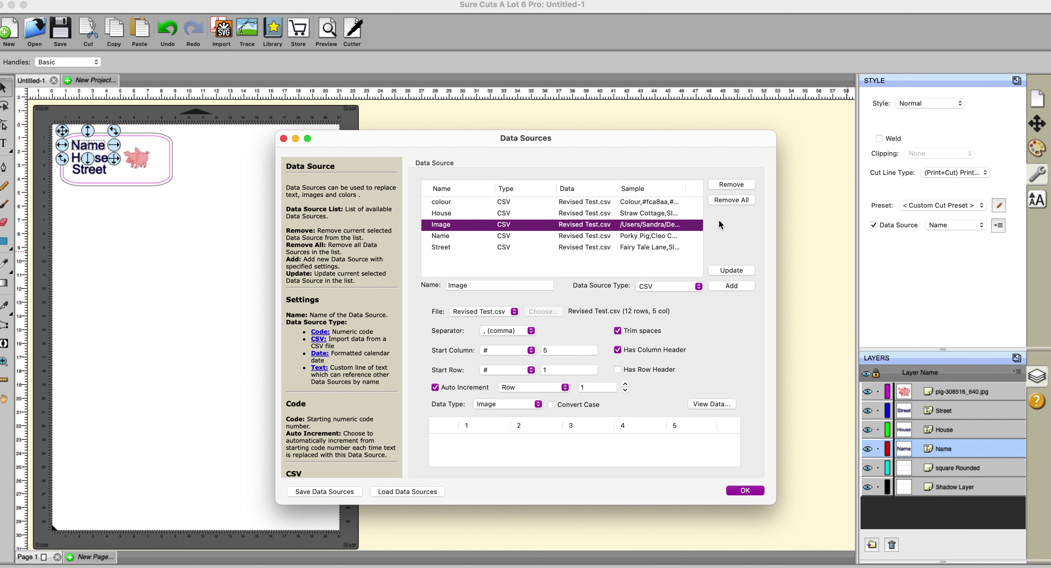
{"action": "left_click", "coordinate": [714, 404]}
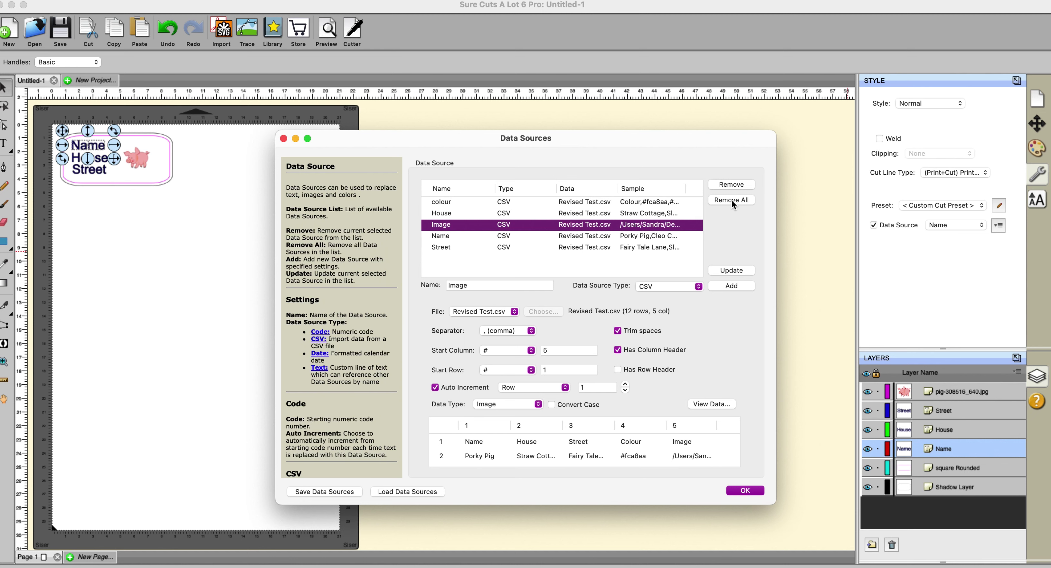
{"action": "left_click", "coordinate": [740, 492]}
{"action": "left_click", "coordinate": [642, 390]}
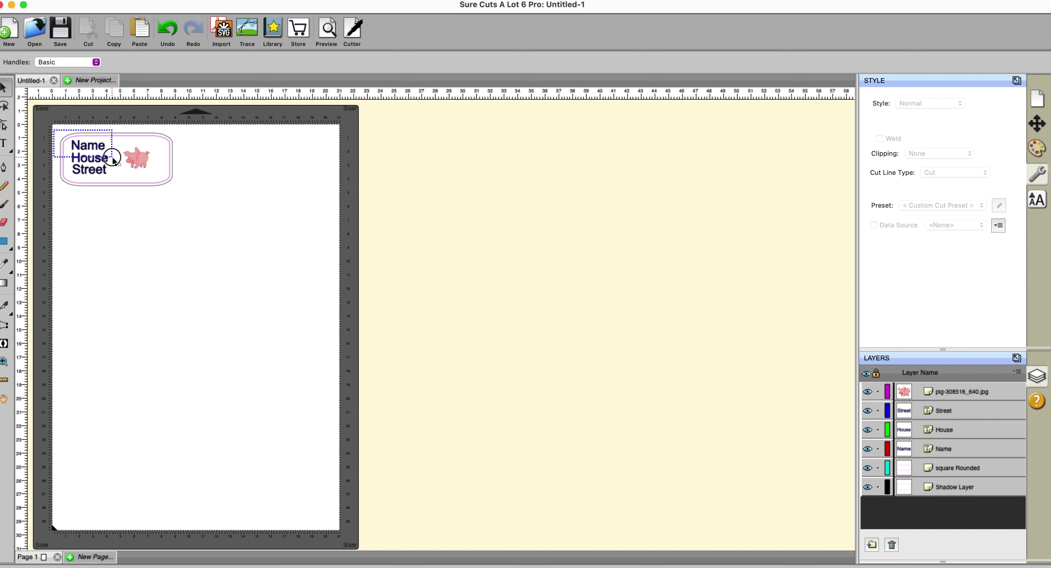
Check which data source is assigned to the Name, House and Street texts, the pig image and the rounded square.
{"action": "left_click", "coordinate": [84, 151]}
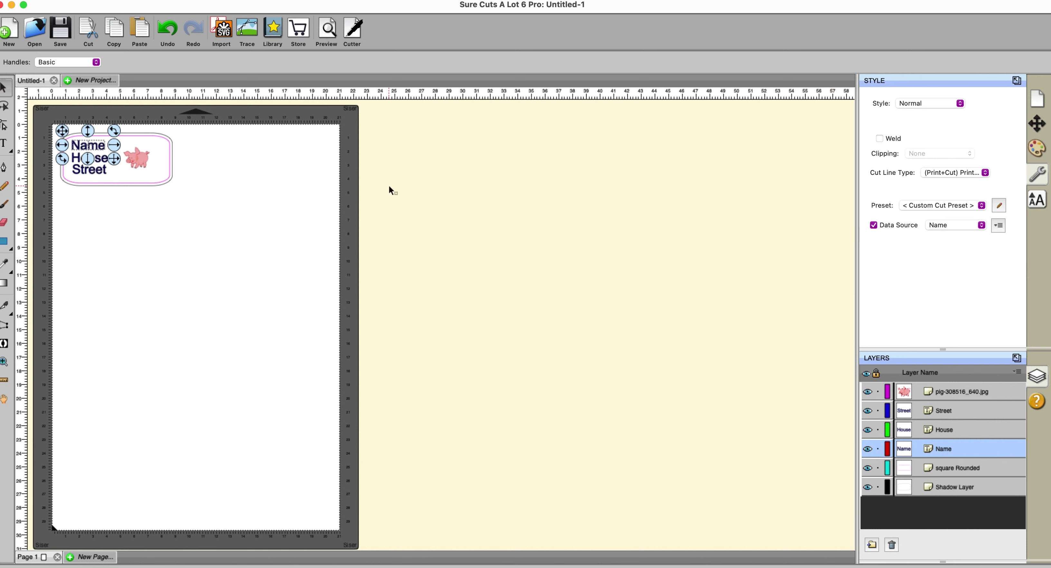
{"action": "left_click", "coordinate": [272, 194]}
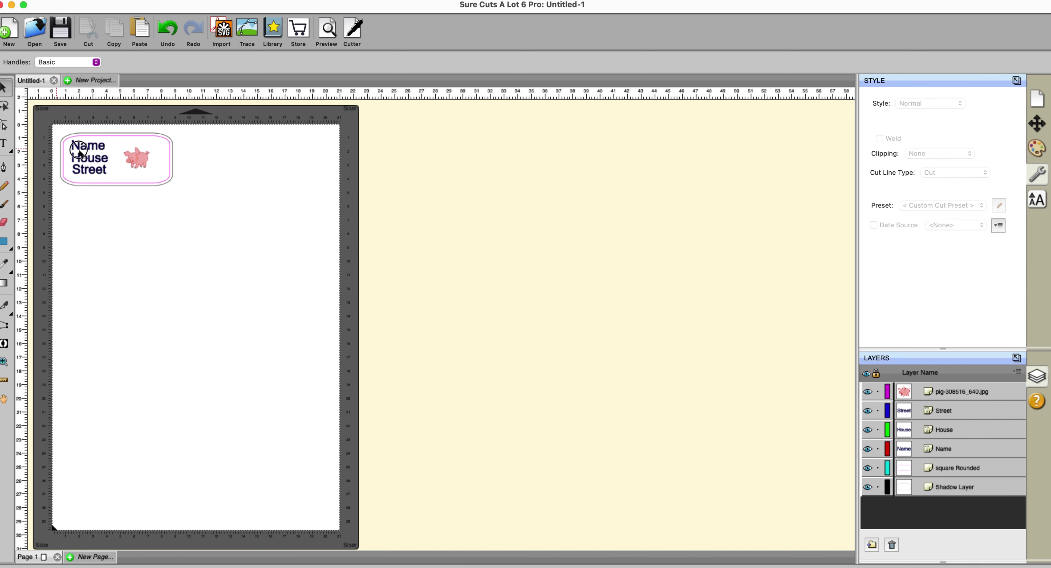
{"action": "left_click", "coordinate": [107, 161]}
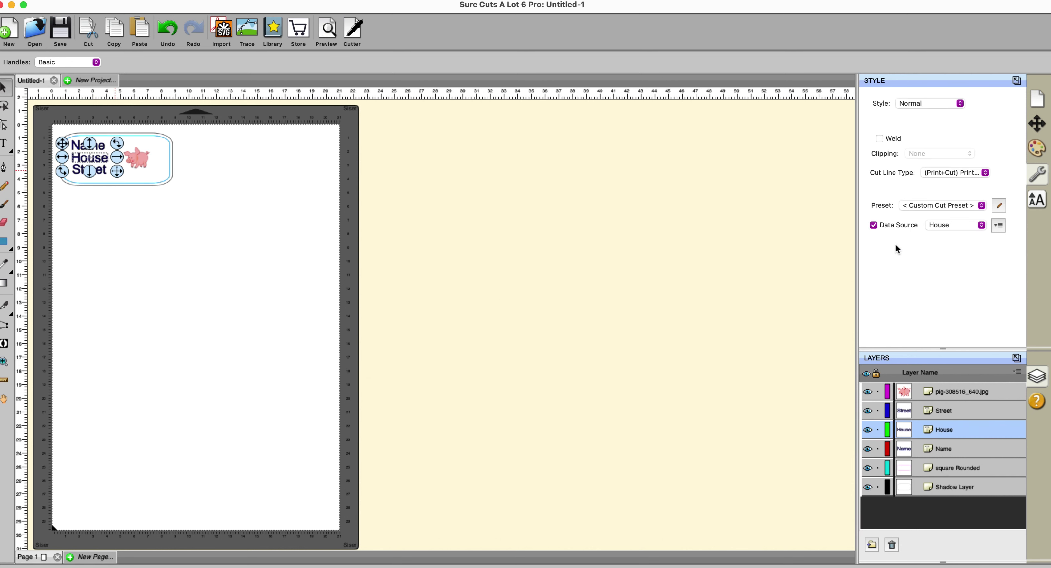
{"action": "left_click", "coordinate": [391, 228]}
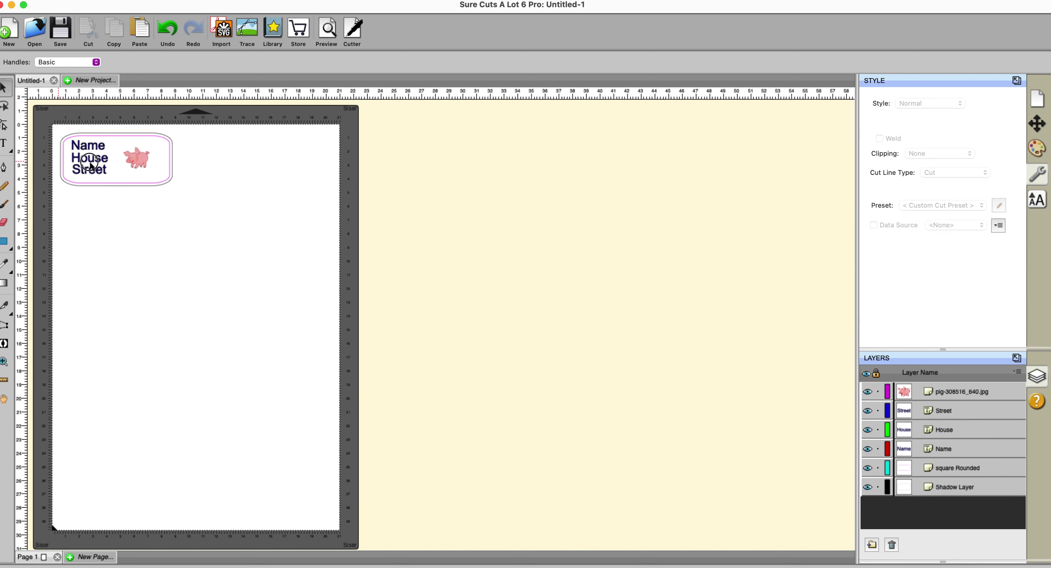
{"action": "left_click", "coordinate": [105, 173]}
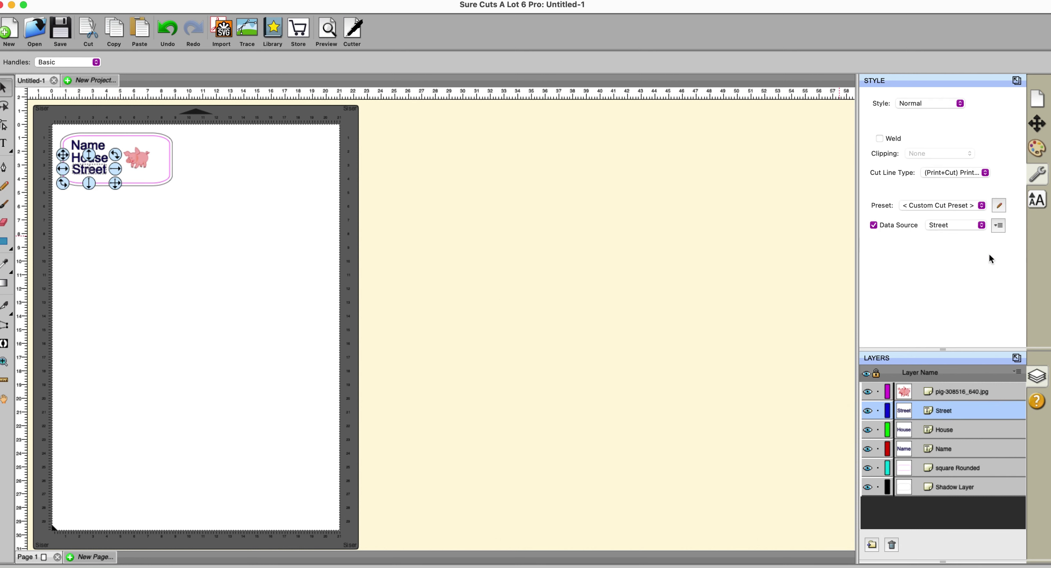
{"action": "left_click", "coordinate": [54, 301]}
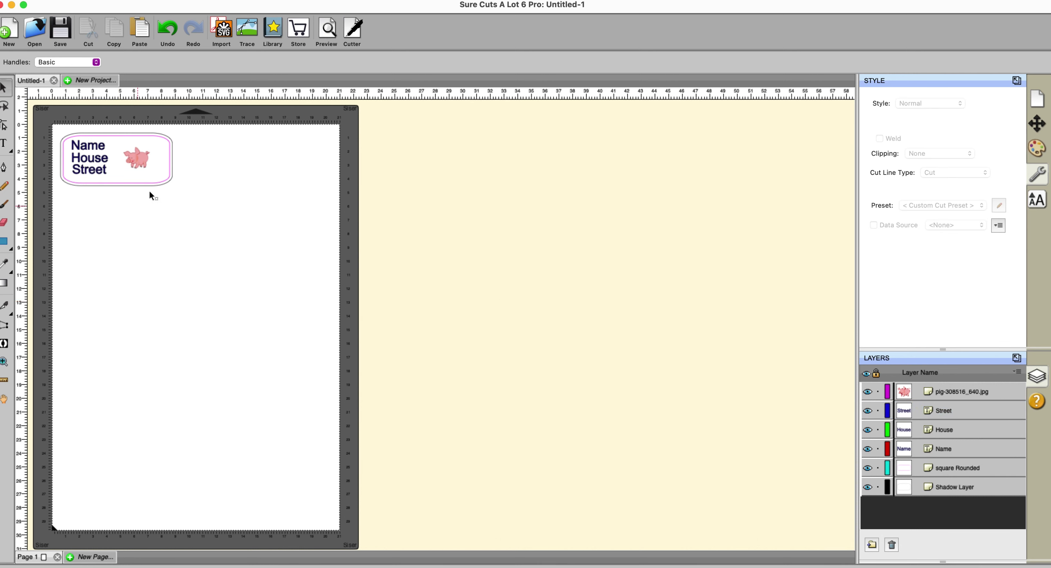
{"action": "left_click", "coordinate": [139, 163]}
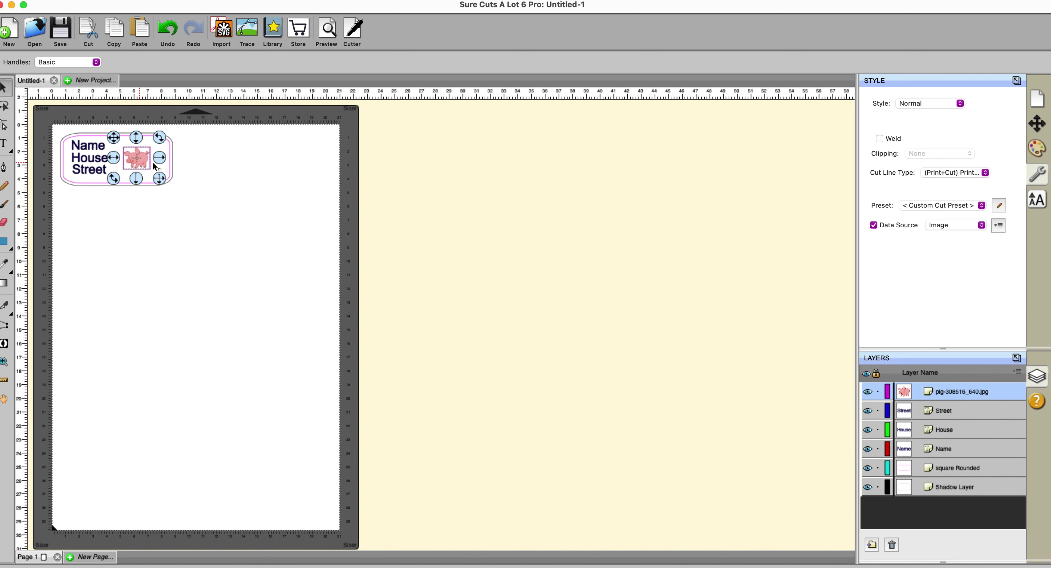
{"action": "left_click", "coordinate": [178, 287]}
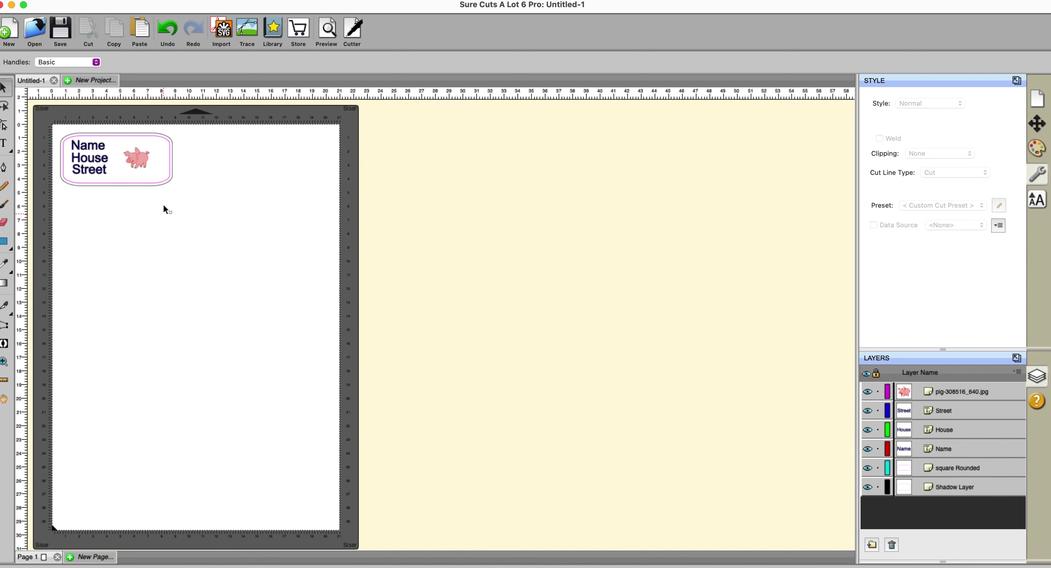
{"action": "left_click", "coordinate": [159, 184]}
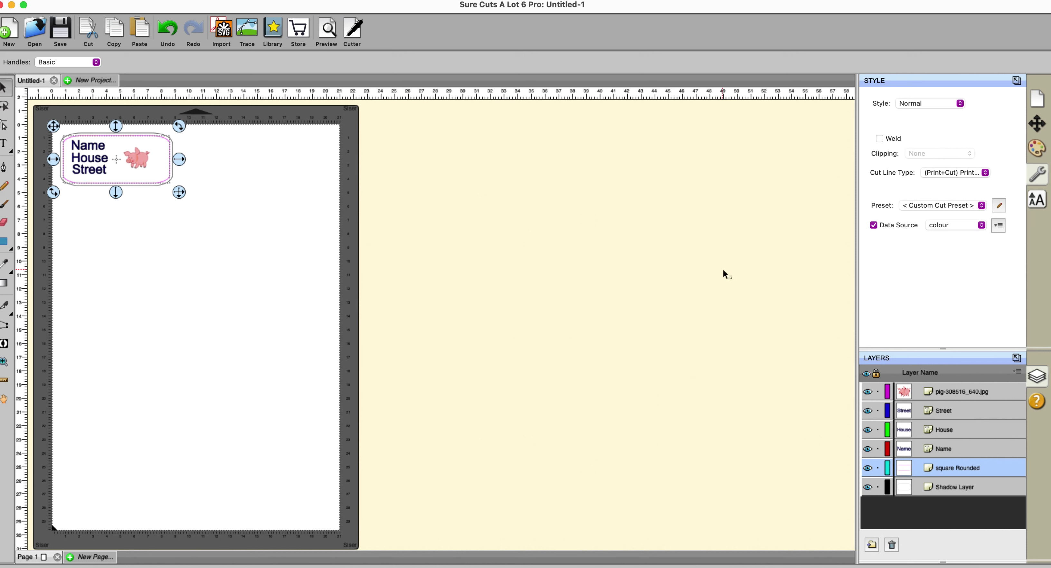
Open the data source copies preview and preview the page with the maximum copies set to 1.
{"action": "left_click", "coordinate": [1002, 229]}
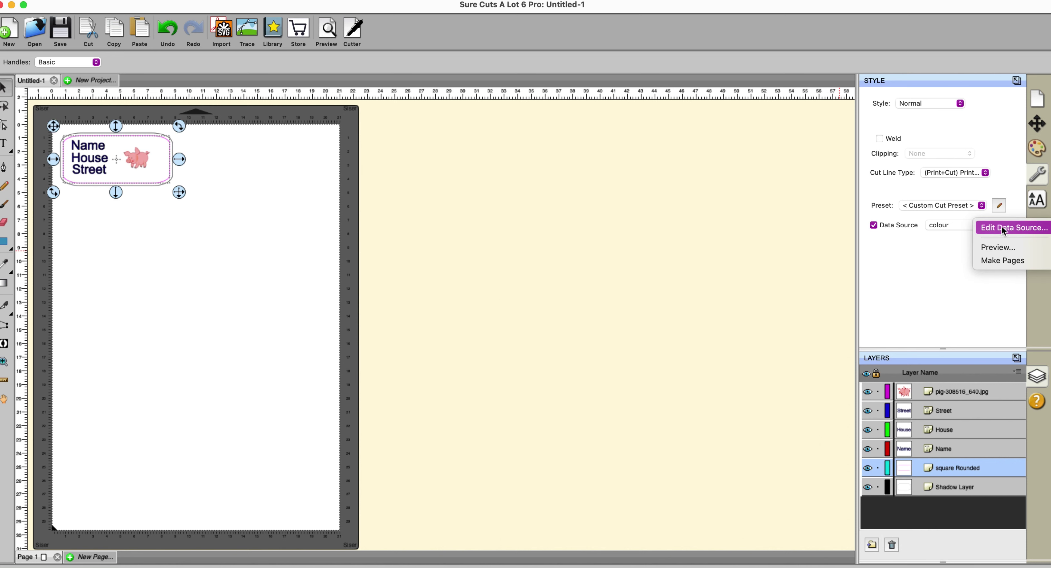
{"action": "left_click", "coordinate": [1002, 245]}
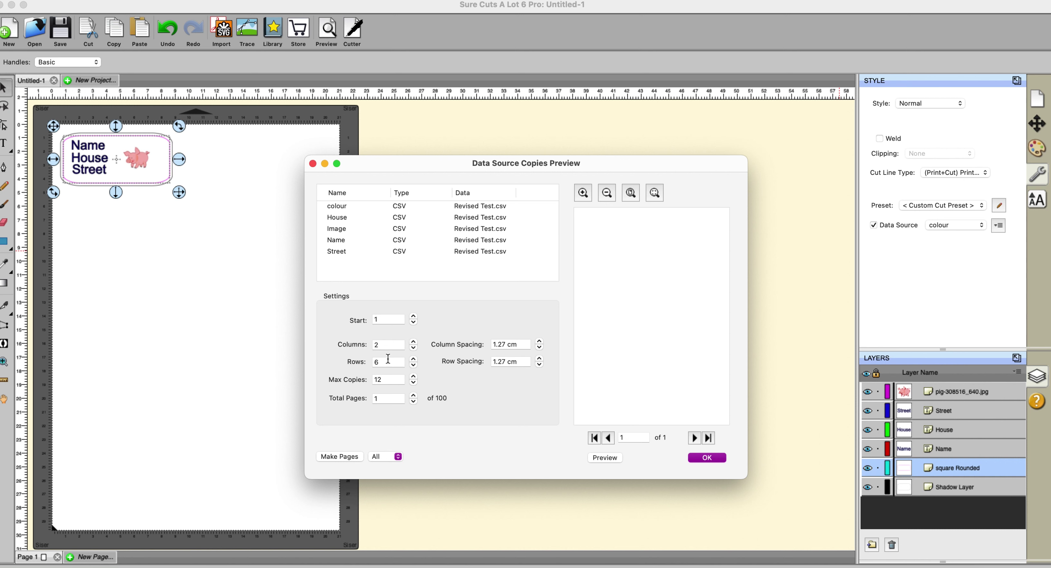
{"action": "left_click", "coordinate": [414, 382]}
{"action": "left_click", "coordinate": [414, 382]}
{"action": "left_click", "coordinate": [414, 382]}
{"action": "left_click", "coordinate": [602, 457]}
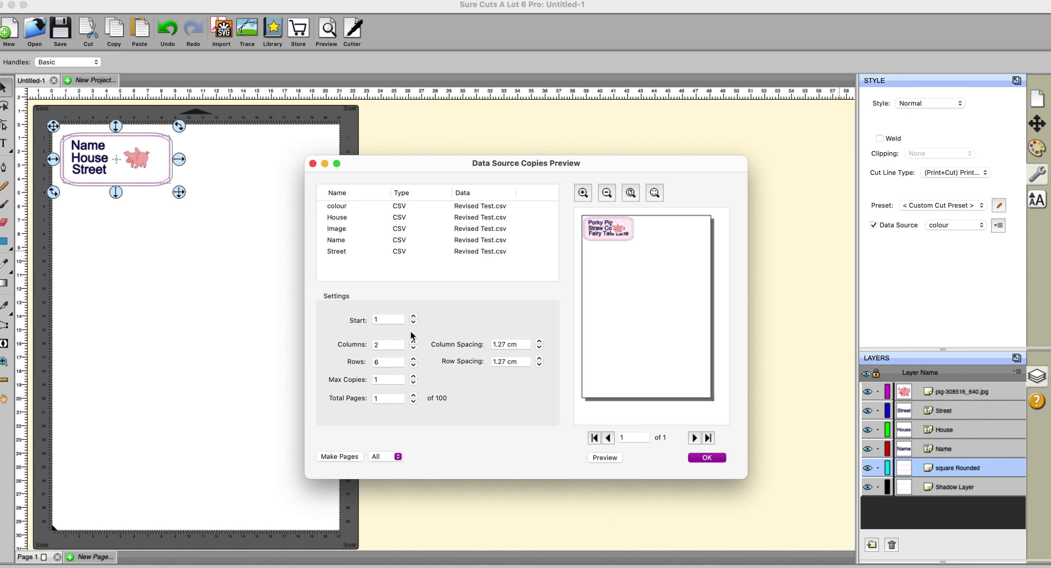
Preview the labels with the maximum copies set to 10, and make the pages from them.
{"action": "left_click", "coordinate": [414, 377]}
{"action": "left_click", "coordinate": [414, 377]}
{"action": "left_click", "coordinate": [414, 378]}
{"action": "left_click", "coordinate": [414, 377]}
{"action": "left_click", "coordinate": [414, 377]}
{"action": "left_click", "coordinate": [603, 457]}
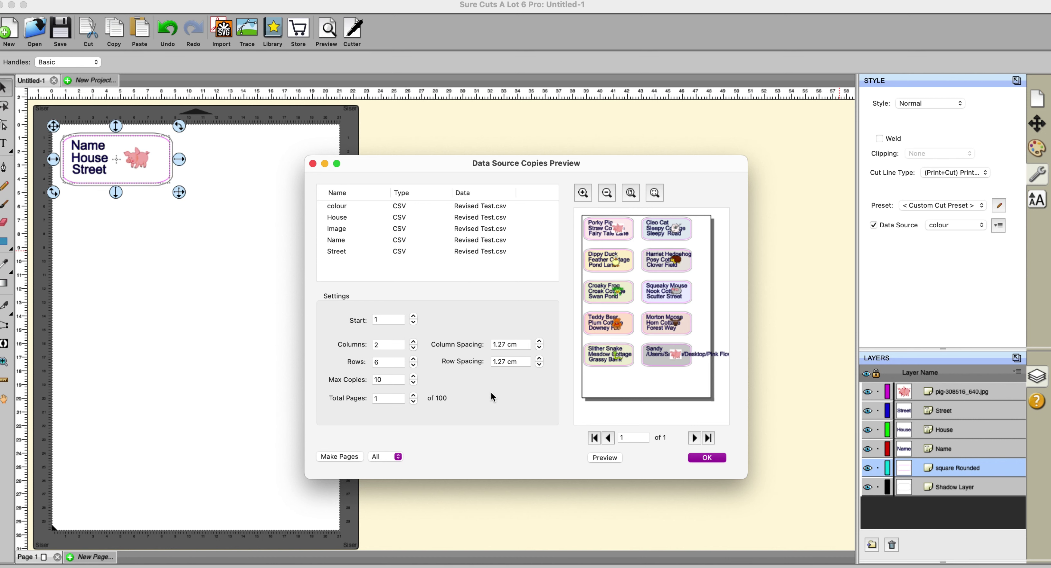
{"action": "left_click", "coordinate": [344, 457]}
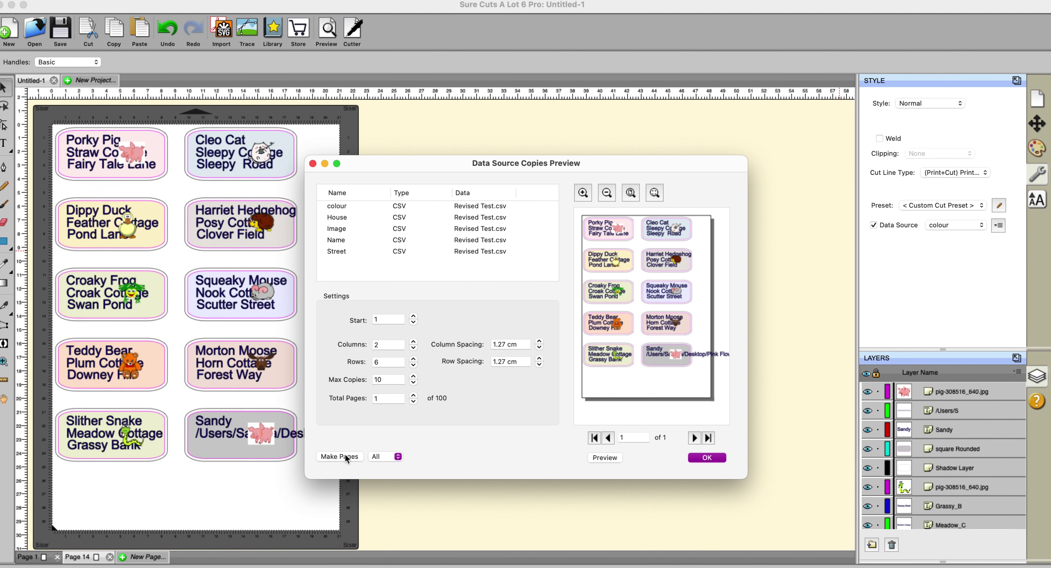
{"action": "left_click", "coordinate": [691, 458]}
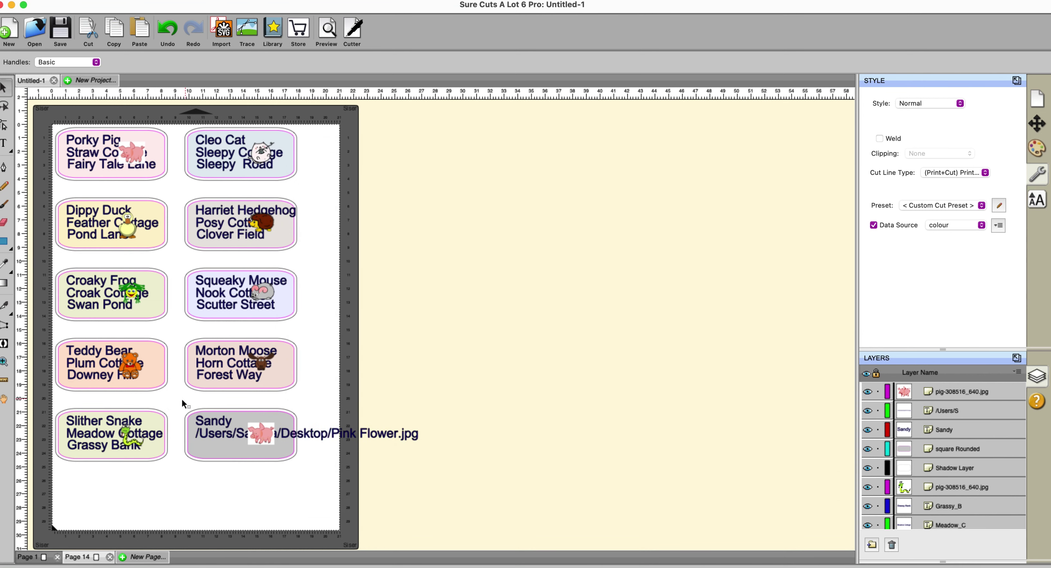
Delete the surplus tenth label that contains the Pink Flower.jpg file path.
{"action": "left_click_drag", "start_coordinate": [181, 399], "coordinate": [509, 489]}
{"action": "key", "text": "Delete"}
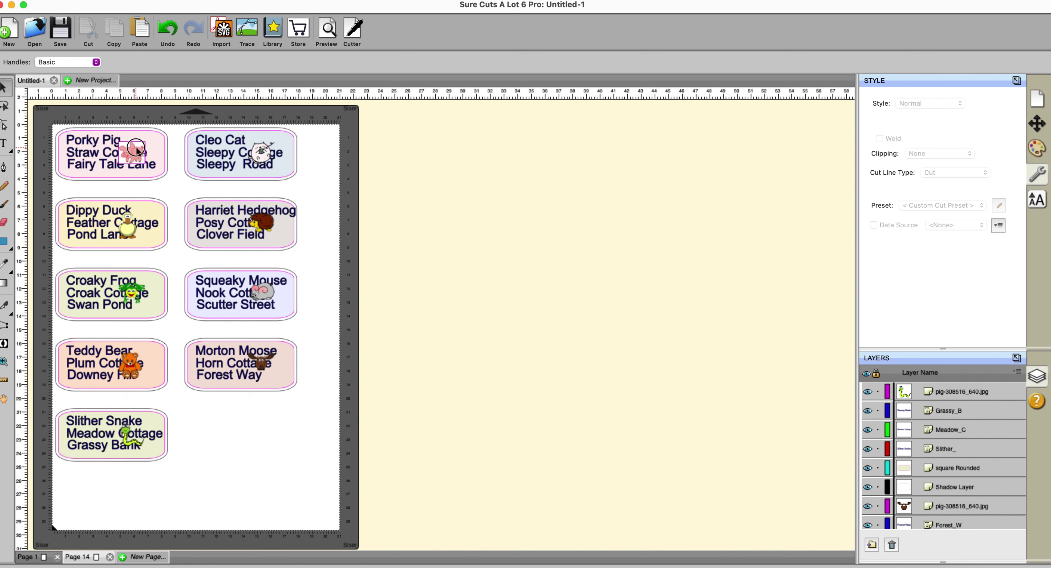
Move the pig image slightly up and to the right on the first label, and deselect it.
{"action": "left_click_drag", "start_coordinate": [138, 152], "coordinate": [148, 144]}
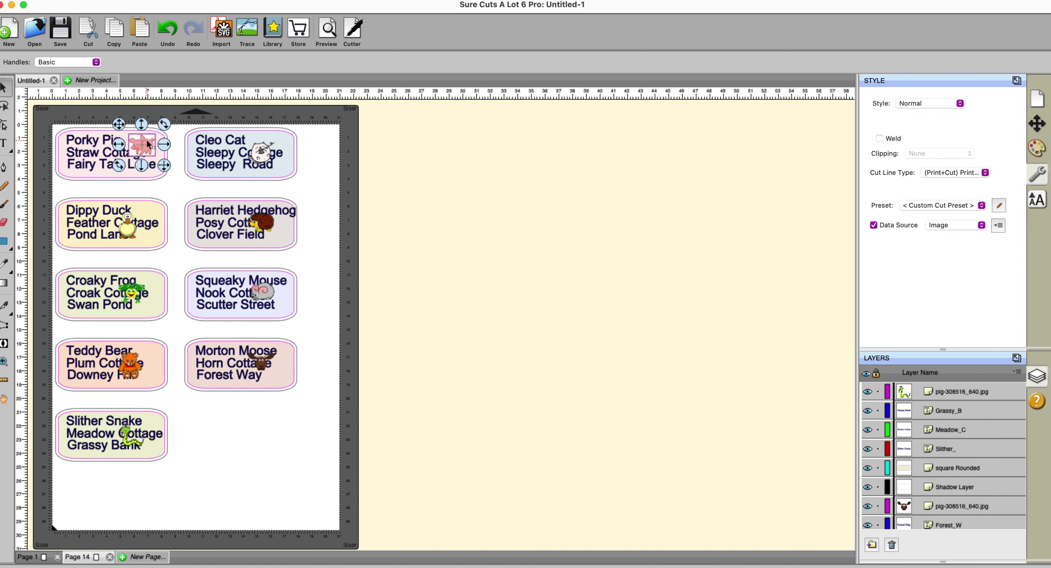
{"action": "left_click", "coordinate": [398, 239]}
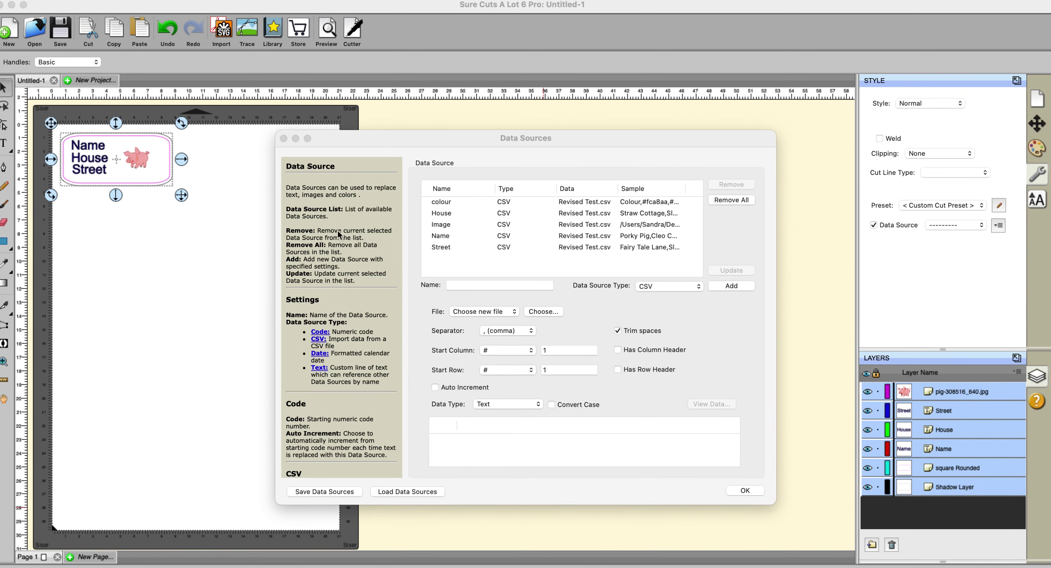
Read the Data Sources help on settings, CSV options and the folder shortcut names for image paths.
{"action": "scroll", "coordinate": [333, 197], "scroll_direction": "down", "scroll_amount": 10}
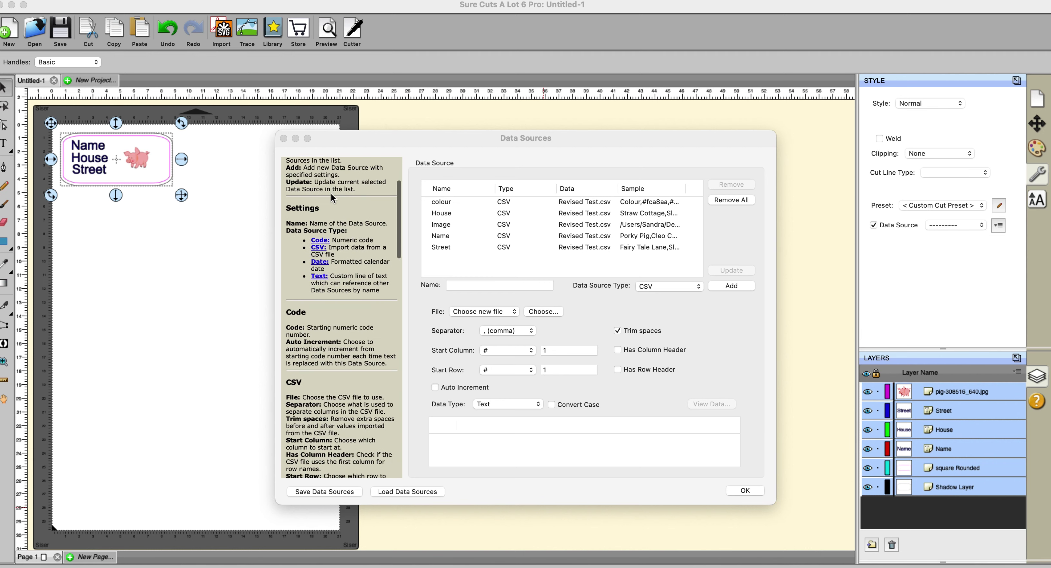
{"action": "scroll", "coordinate": [332, 196], "scroll_direction": "down", "scroll_amount": 11}
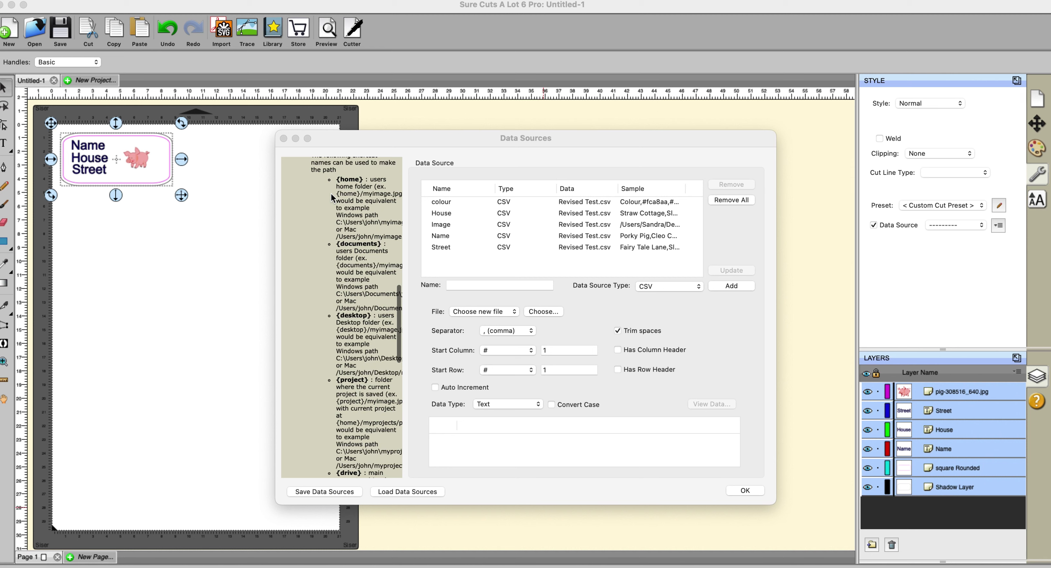
{"action": "scroll", "coordinate": [331, 194], "scroll_direction": "up", "scroll_amount": 4}
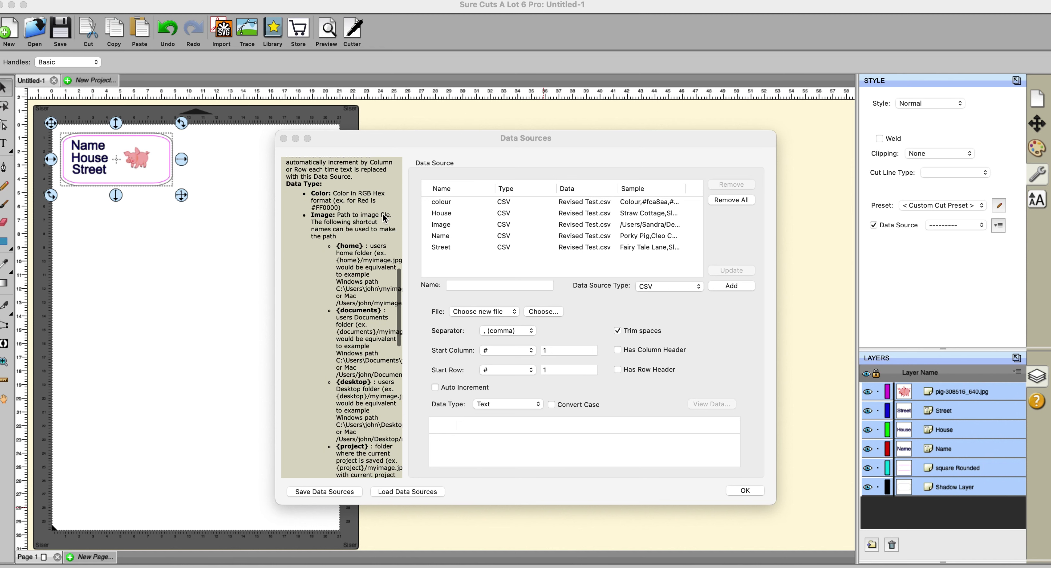
{"action": "scroll", "coordinate": [304, 251], "scroll_direction": "down", "scroll_amount": 1}
{"action": "scroll", "coordinate": [303, 250], "scroll_direction": "down", "scroll_amount": 10}
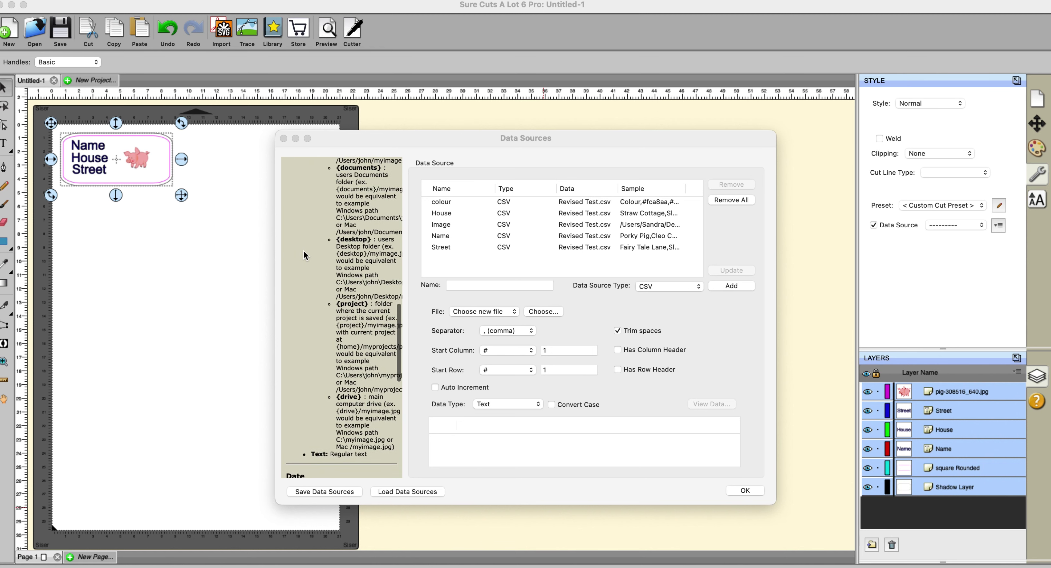
{"action": "scroll", "coordinate": [303, 251], "scroll_direction": "right", "scroll_amount": 3}
{"action": "scroll", "coordinate": [303, 251], "scroll_direction": "left", "scroll_amount": 3}
{"action": "scroll", "coordinate": [303, 251], "scroll_direction": "up", "scroll_amount": 1}
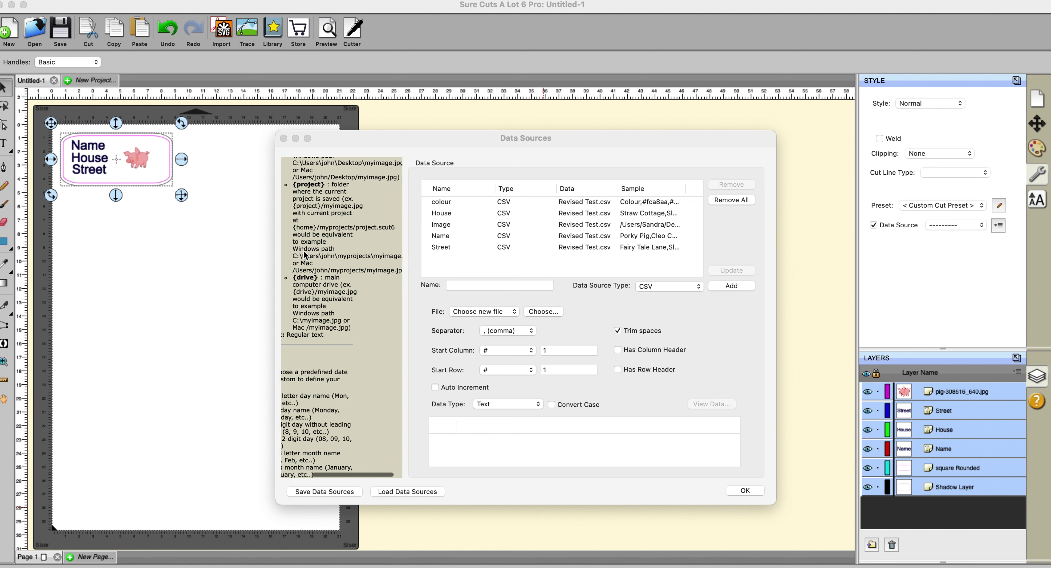
{"action": "scroll", "coordinate": [303, 251], "scroll_direction": "down", "scroll_amount": 5}
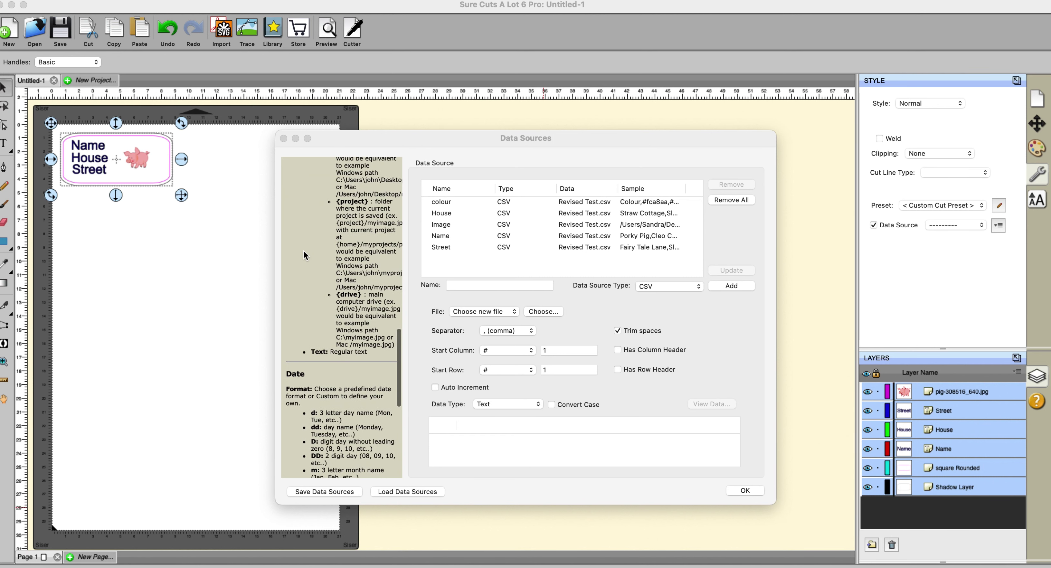
Read the Data Sources help on Date and Text formats, close the dialog and deselect the label design.
{"action": "scroll", "coordinate": [303, 251], "scroll_direction": "down", "scroll_amount": 4}
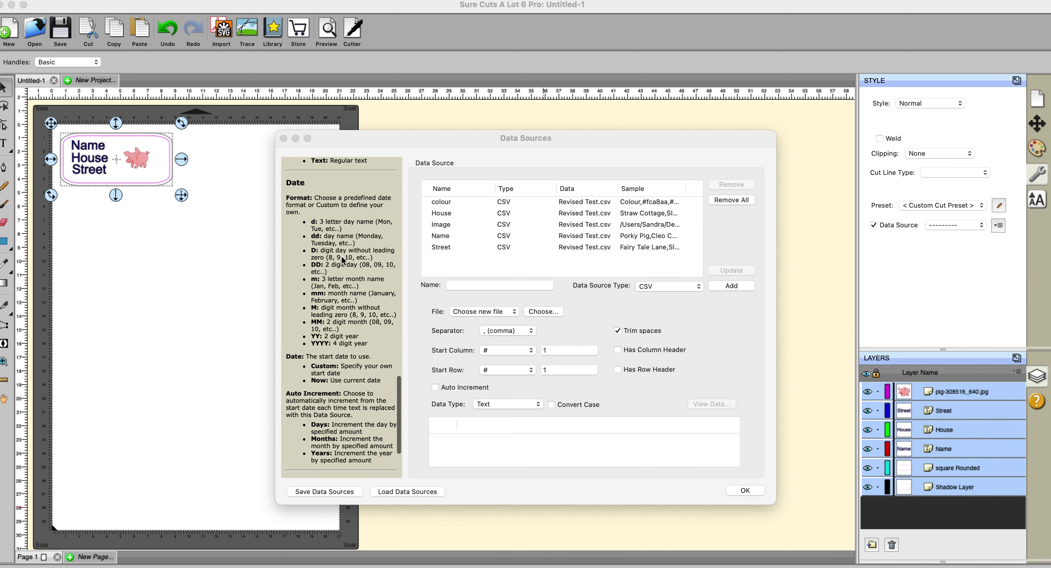
{"action": "scroll", "coordinate": [343, 260], "scroll_direction": "down", "scroll_amount": 3}
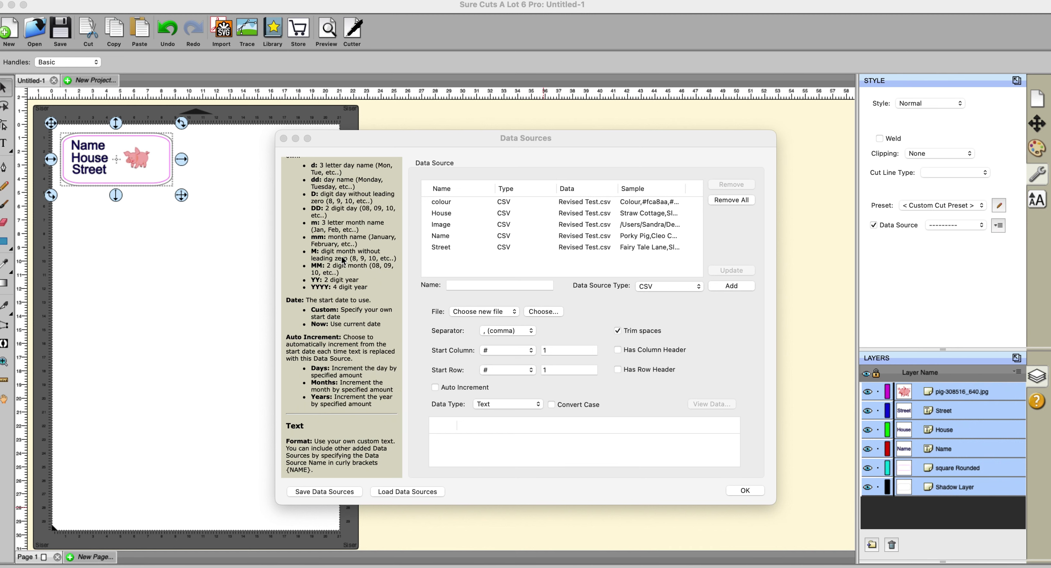
{"action": "scroll", "coordinate": [343, 258], "scroll_direction": "down", "scroll_amount": 2}
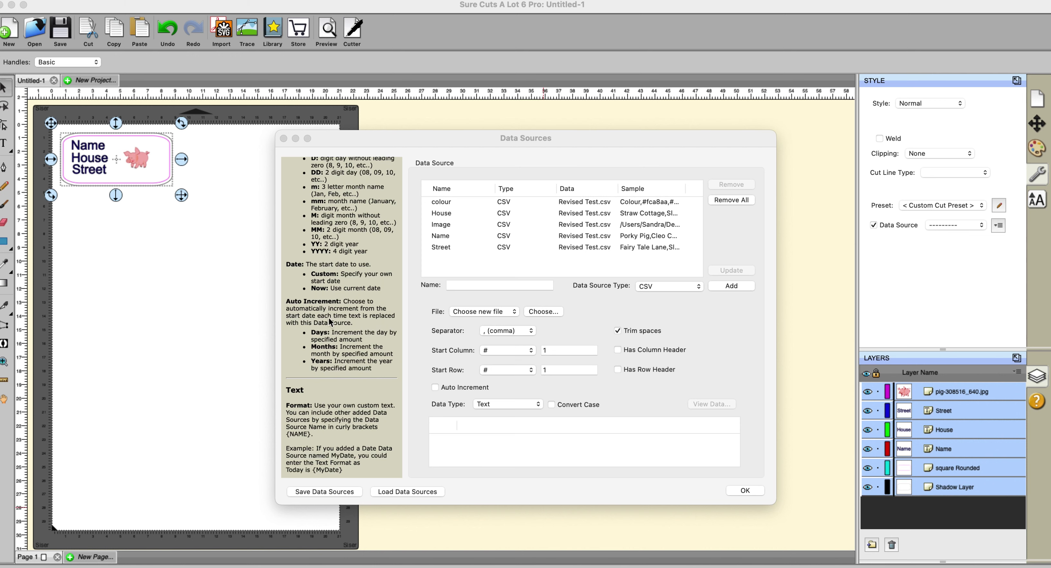
{"action": "scroll", "coordinate": [351, 377], "scroll_direction": "down", "scroll_amount": 15}
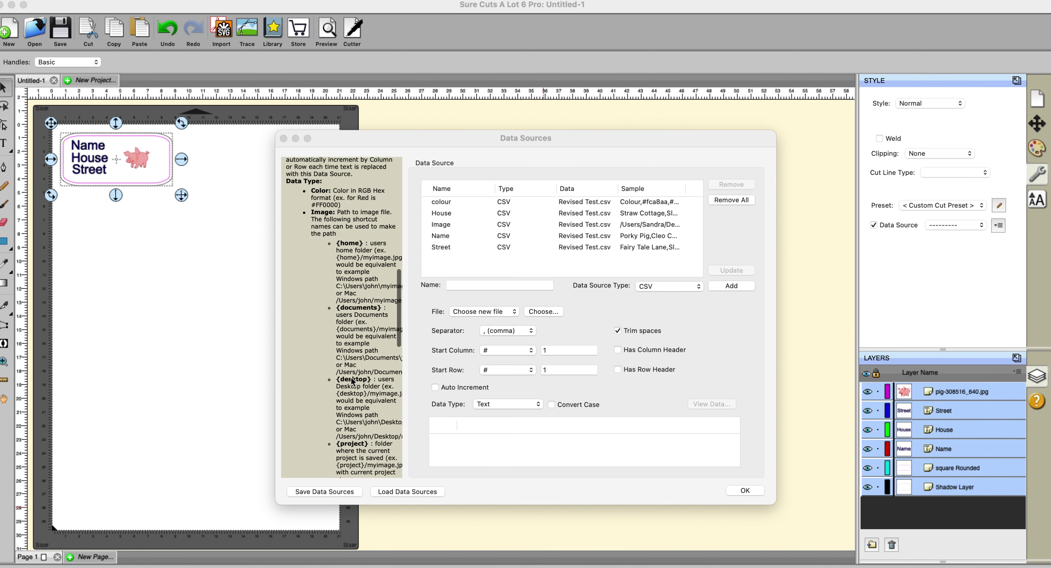
{"action": "scroll", "coordinate": [350, 377], "scroll_direction": "up", "scroll_amount": 15}
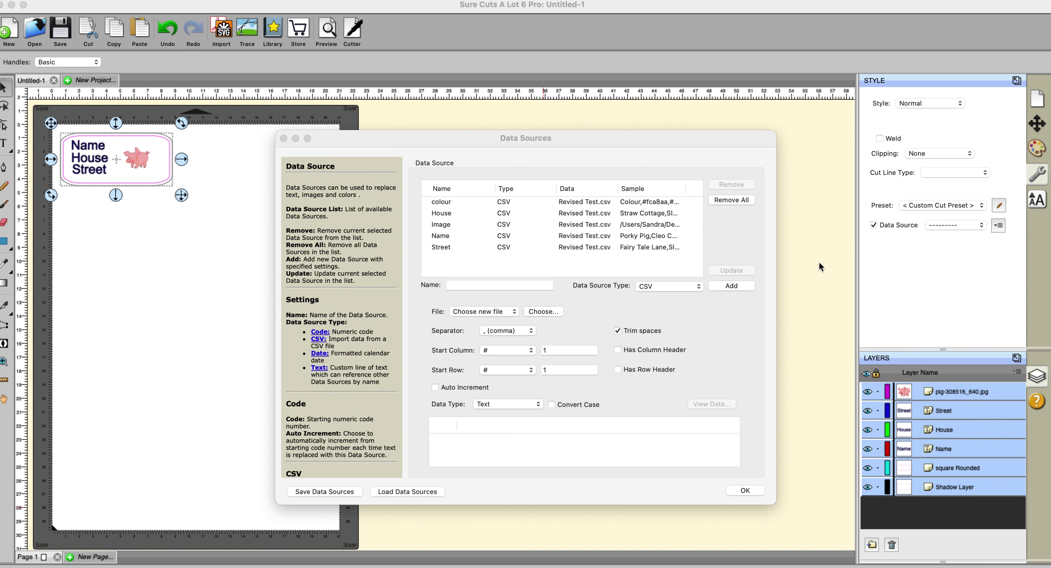
{"action": "left_click", "coordinate": [284, 139]}
{"action": "left_click", "coordinate": [434, 169]}
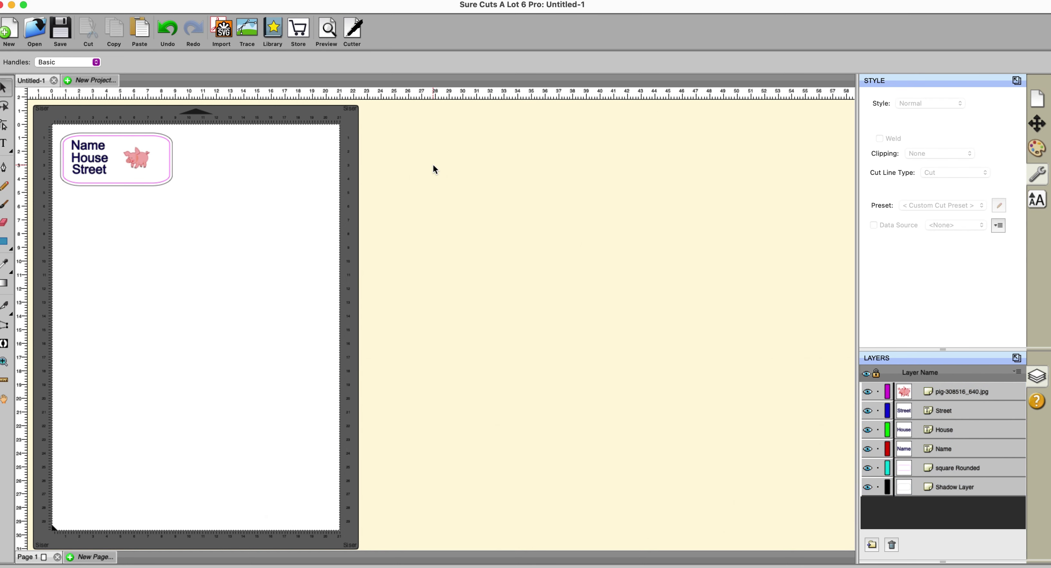